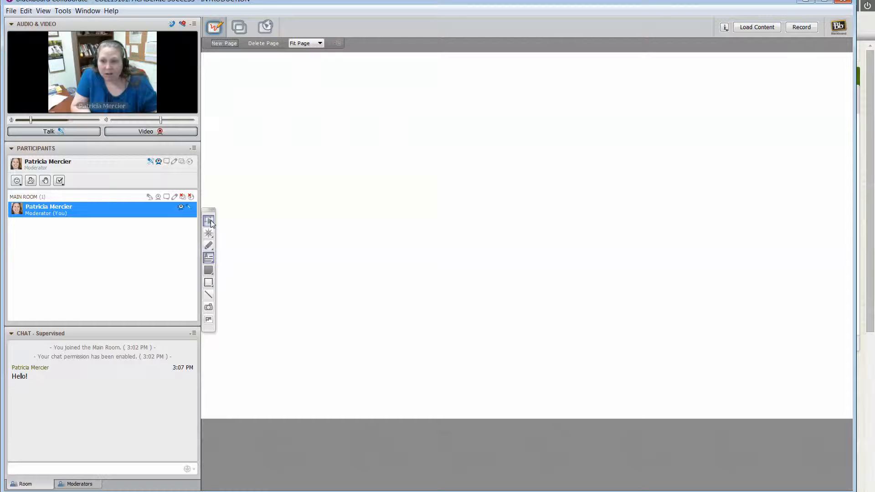
Place the smiley face pointer at several different spots on the blank whiteboard page
{"action": "left_click", "coordinate": [210, 222]}
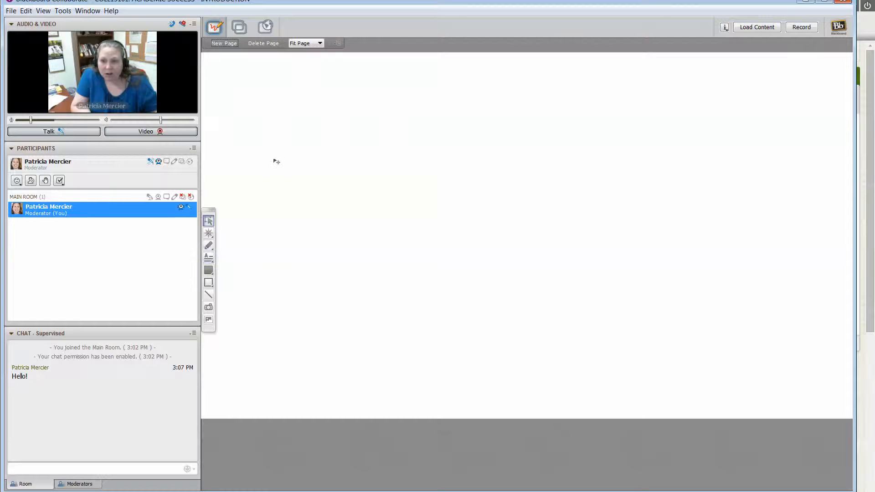
{"action": "left_click", "coordinate": [211, 235]}
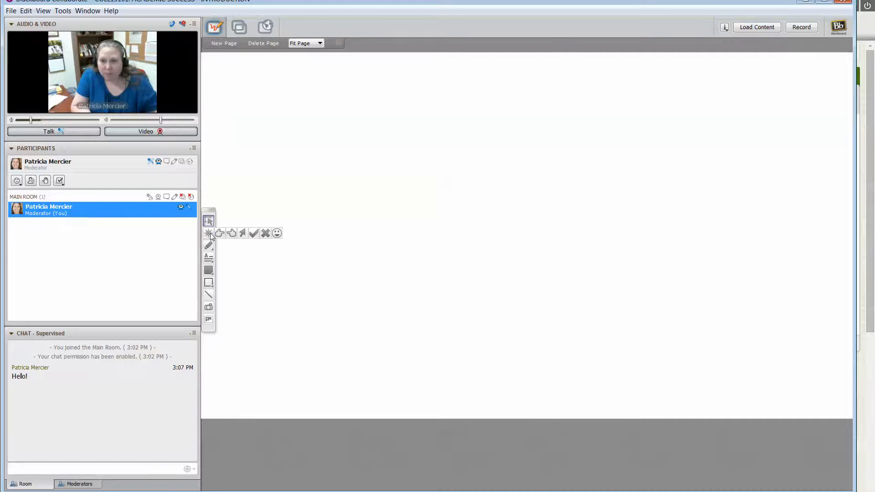
{"action": "left_click", "coordinate": [276, 233]}
{"action": "left_click", "coordinate": [523, 153]}
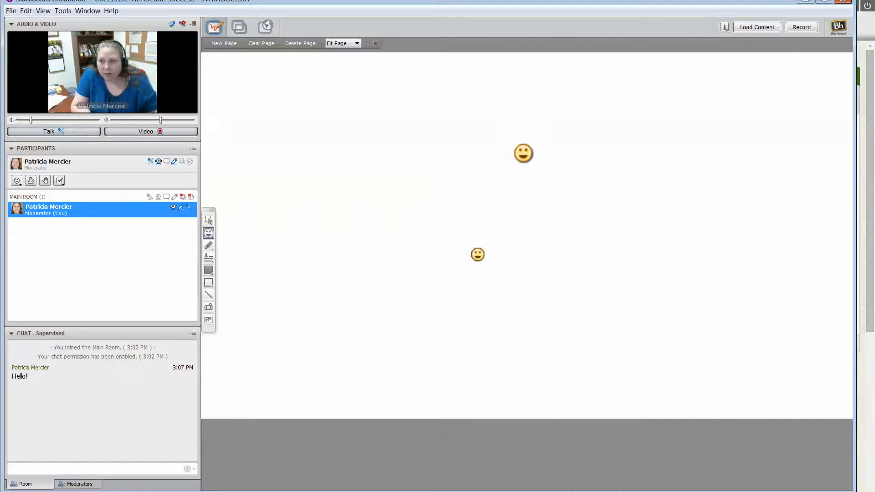
{"action": "left_click", "coordinate": [443, 230]}
{"action": "left_click", "coordinate": [309, 149]}
{"action": "left_click", "coordinate": [497, 284]}
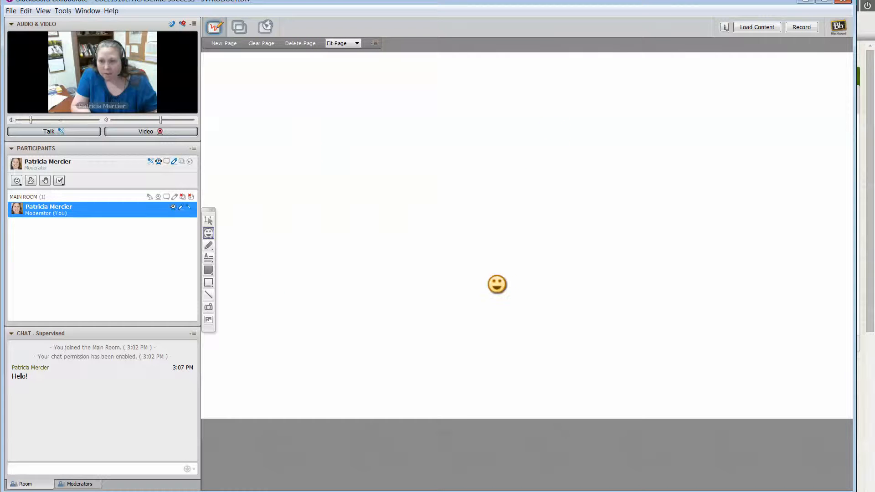
Draw a freehand looping pencil scribble and two outlined rectangles on the whiteboard page
{"action": "left_click", "coordinate": [208, 245]}
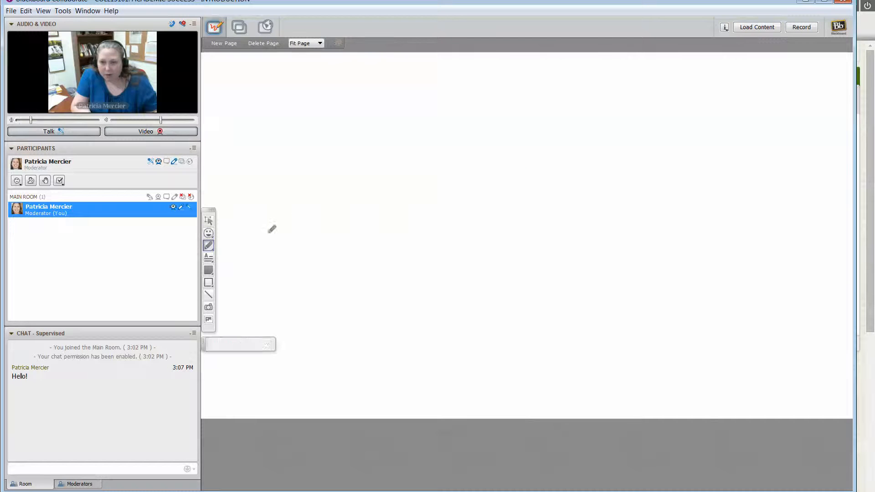
{"action": "mouse_move", "coordinate": [296, 178]}
{"action": "left_mouse_down"}
{"action": "mouse_move", "coordinate": [384, 153]}
{"action": "mouse_move", "coordinate": [463, 200]}
{"action": "mouse_move", "coordinate": [465, 267]}
{"action": "left_mouse_up"}
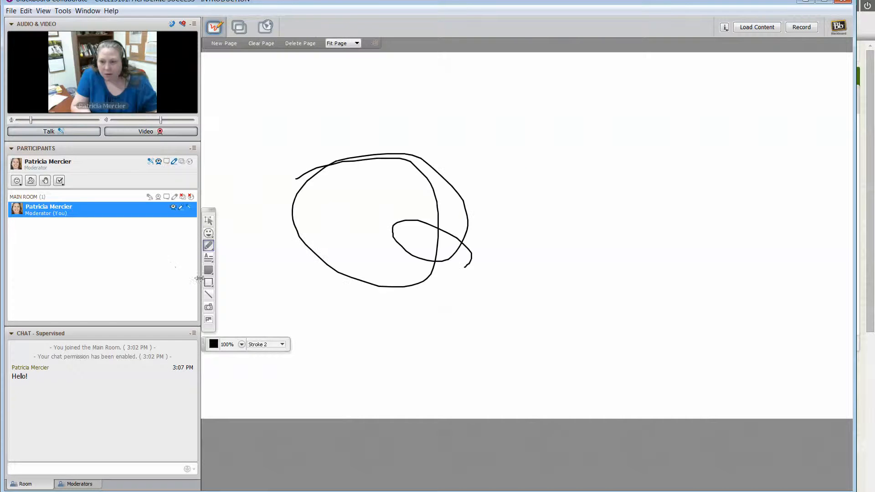
{"action": "left_click", "coordinate": [208, 283]}
{"action": "left_click_drag", "start_coordinate": [283, 282], "coordinate": [334, 334]}
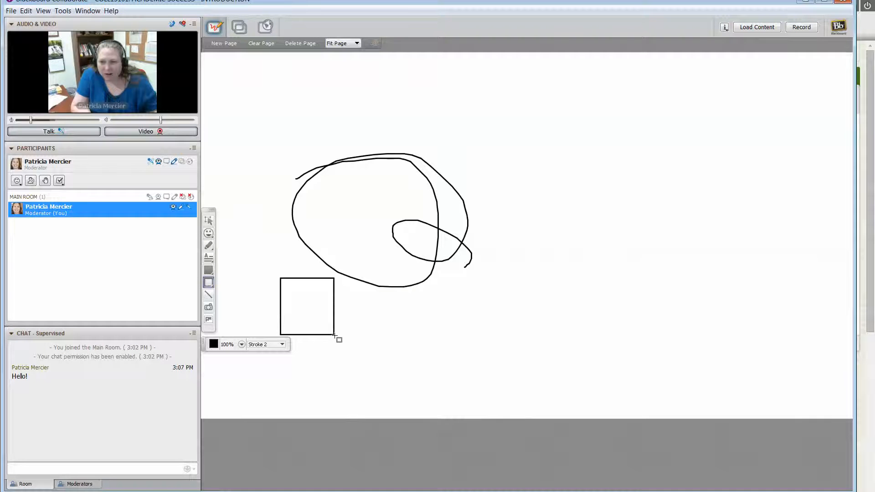
{"action": "mouse_move", "coordinate": [556, 153]}
{"action": "left_mouse_down"}
{"action": "mouse_move", "coordinate": [579, 212]}
{"action": "mouse_move", "coordinate": [641, 221]}
{"action": "left_mouse_up"}
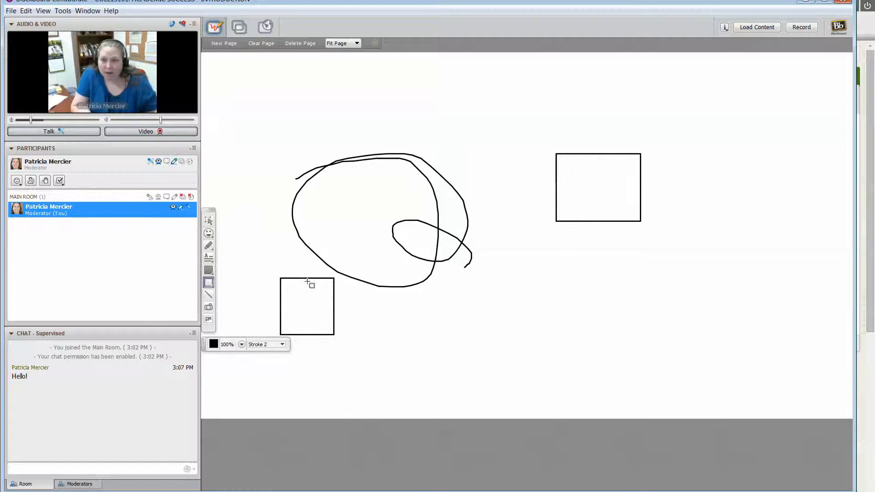
Handwrite the stacked sum 2 + 2 with the pencil, adding a line beneath it and the answer 4
{"action": "left_click", "coordinate": [208, 246]}
{"action": "mouse_move", "coordinate": [719, 124]}
{"action": "left_mouse_down"}
{"action": "mouse_move", "coordinate": [711, 200]}
{"action": "mouse_move", "coordinate": [779, 213]}
{"action": "left_mouse_up"}
{"action": "left_click_drag", "start_coordinate": [669, 261], "coordinate": [659, 330]}
{"action": "left_click_drag", "start_coordinate": [674, 293], "coordinate": [606, 291]}
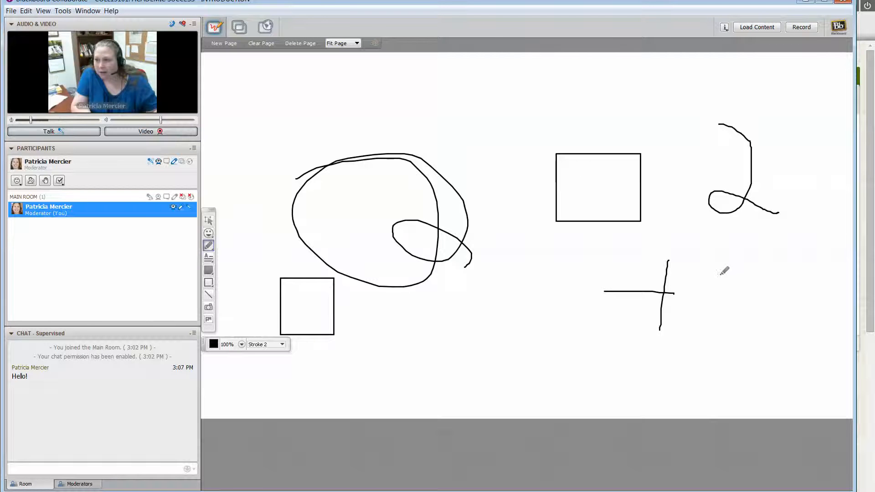
{"action": "left_click_drag", "start_coordinate": [721, 274], "coordinate": [780, 335]}
{"action": "left_click_drag", "start_coordinate": [825, 368], "coordinate": [628, 358]}
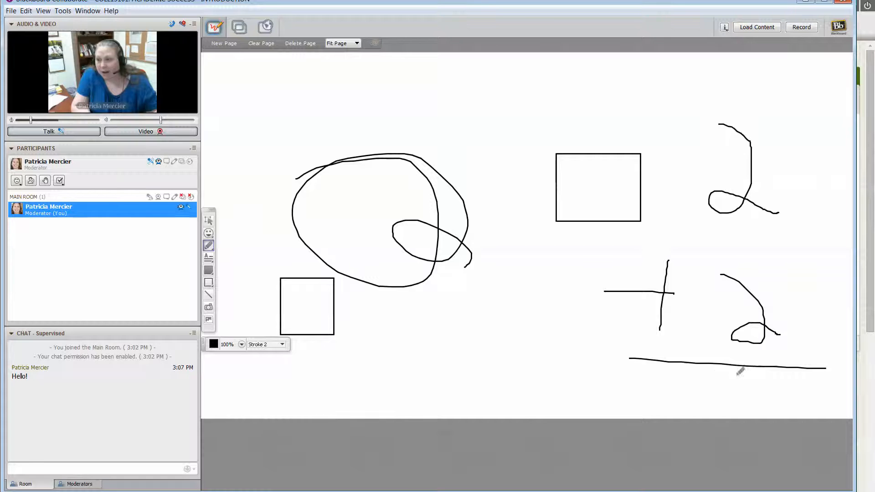
{"action": "mouse_move", "coordinate": [733, 373]}
{"action": "left_mouse_down"}
{"action": "mouse_move", "coordinate": [760, 391]}
{"action": "mouse_move", "coordinate": [761, 416]}
{"action": "left_mouse_up"}
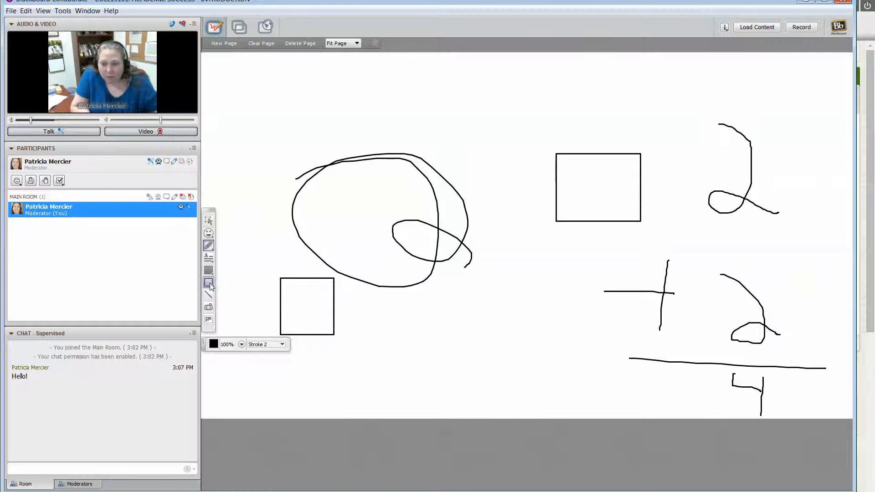
Clear all drawings from the whiteboard page
{"action": "left_click", "coordinate": [263, 44]}
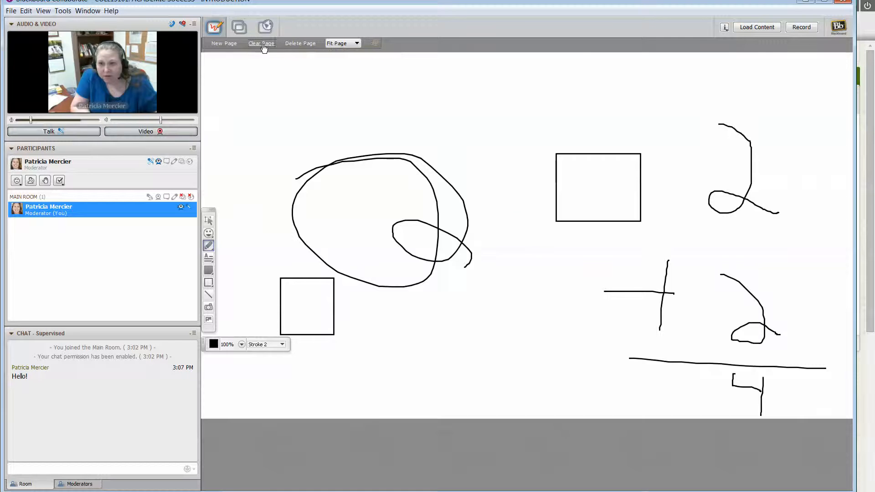
{"action": "left_click", "coordinate": [400, 258]}
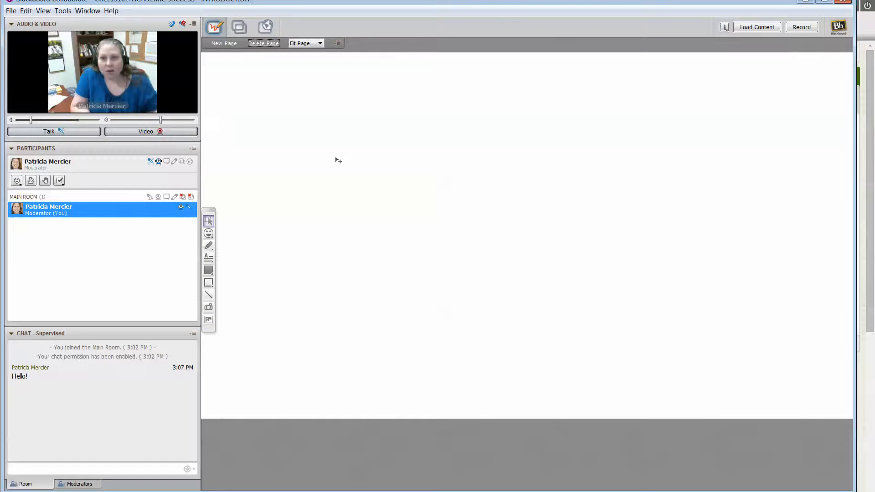
{"action": "left_click", "coordinate": [266, 27]}
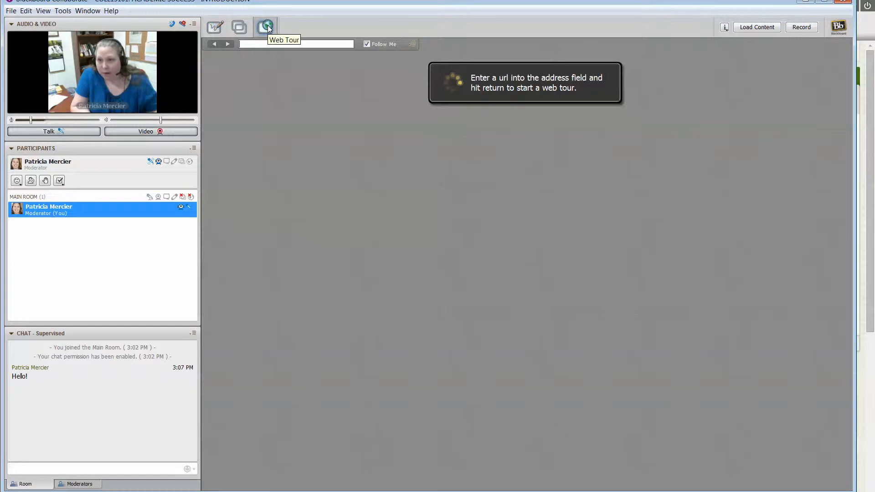
{"action": "type", "text": "www."}
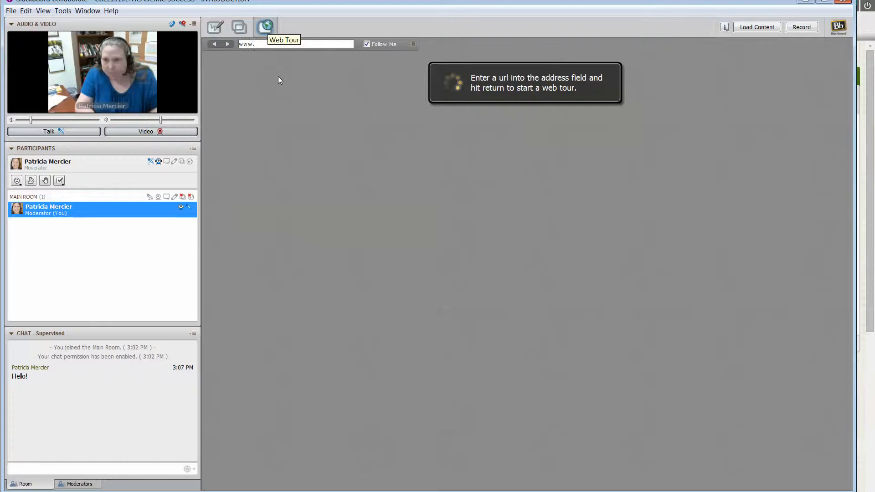
{"action": "type", "text": "ngu.edu"}
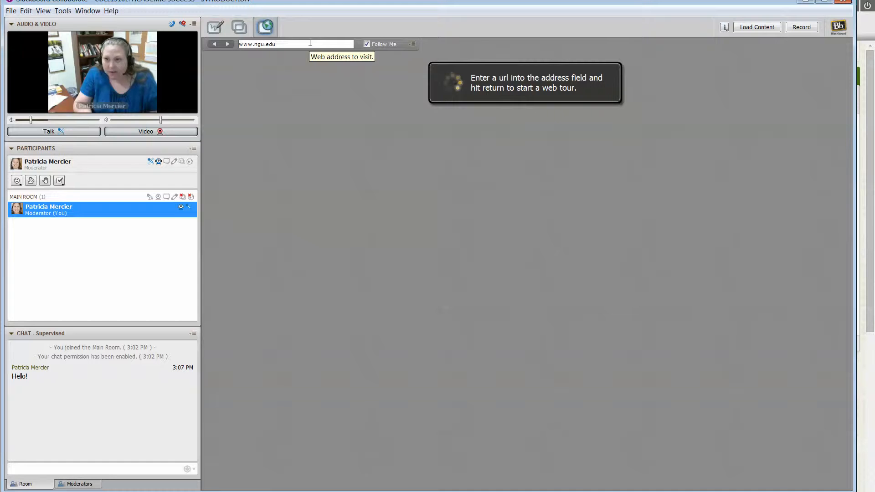
{"action": "key", "text": "Return"}
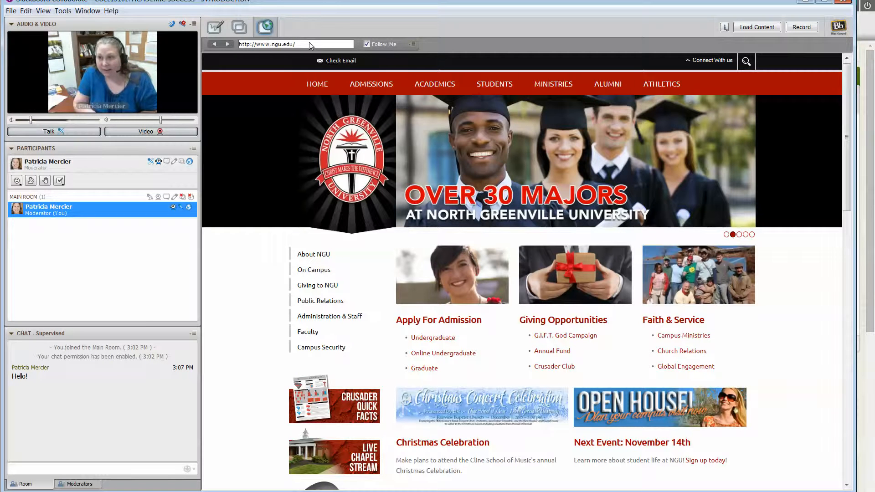
Share the whole desktop with the session through application sharing, and end the sharing again
{"action": "left_click", "coordinate": [239, 27]}
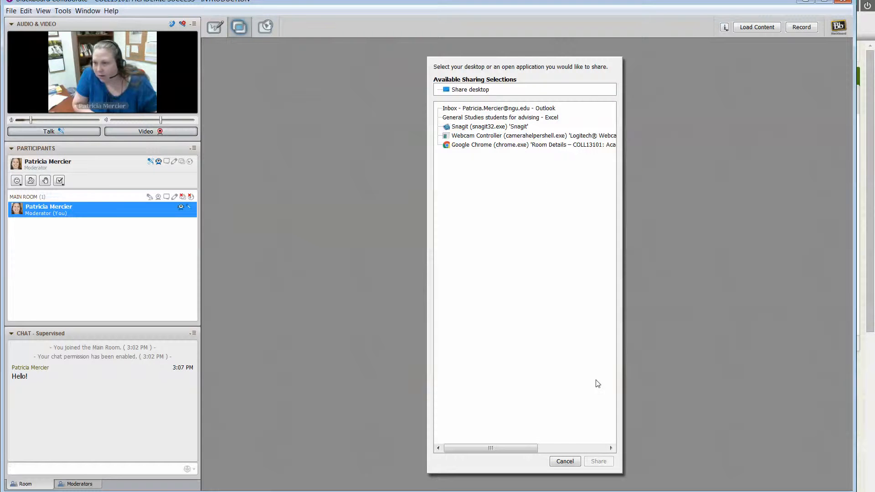
{"action": "left_click", "coordinate": [472, 91]}
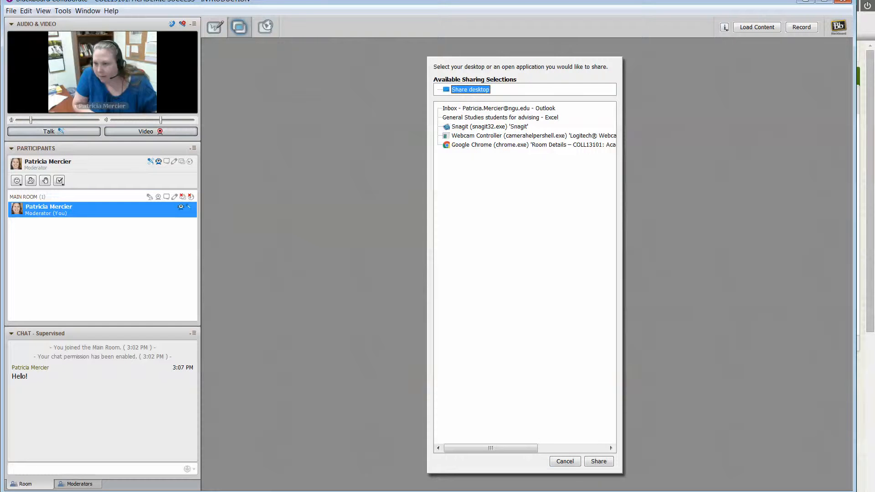
{"action": "left_click", "coordinate": [598, 461]}
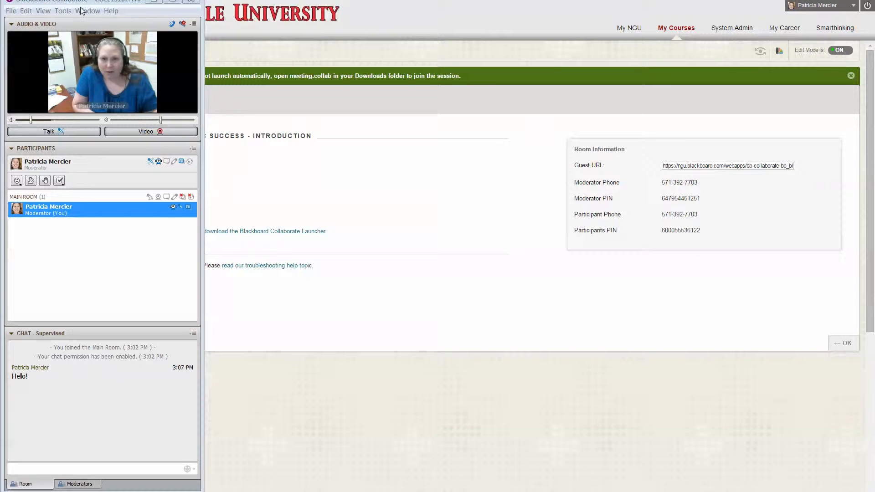
{"action": "key", "text": "alt+Tab"}
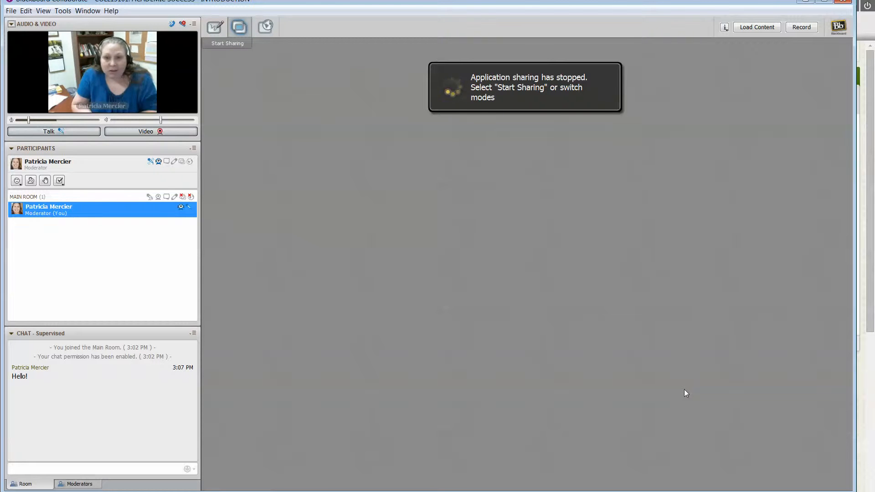
Answer Yes with the polling response and reopen the response choices
{"action": "left_click", "coordinate": [60, 181]}
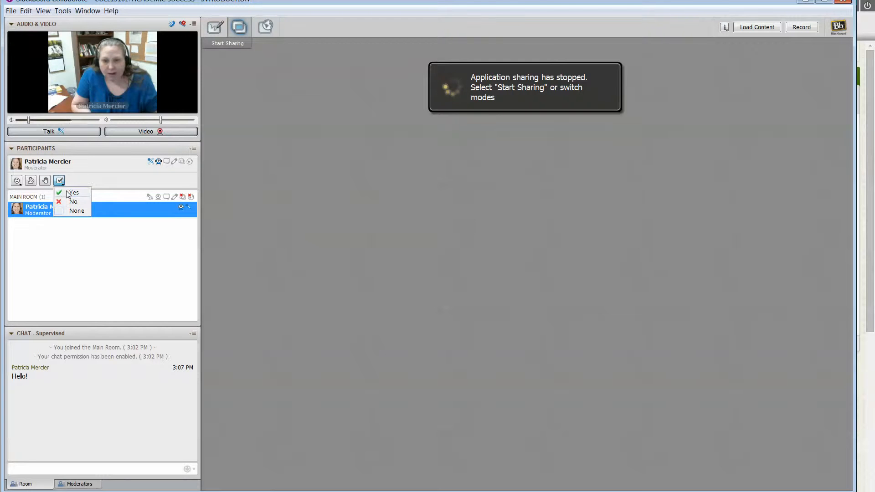
{"action": "left_click", "coordinate": [69, 193]}
{"action": "left_click", "coordinate": [60, 181]}
{"action": "left_click", "coordinate": [60, 182]}
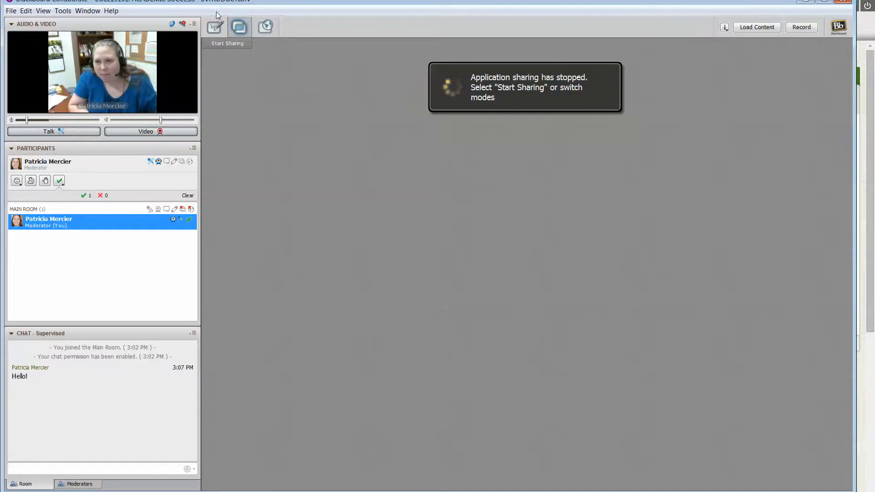
Return to the whiteboard with Slide1 shown, and bring the Page Explorer into view to check the page list before moving it away
{"action": "left_click", "coordinate": [214, 29]}
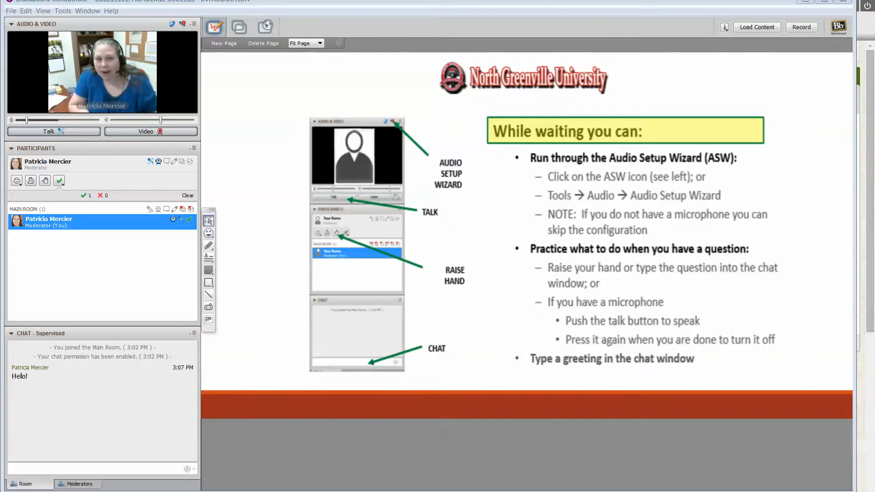
{"action": "left_click_drag", "start_coordinate": [0, 225], "coordinate": [124, 237]}
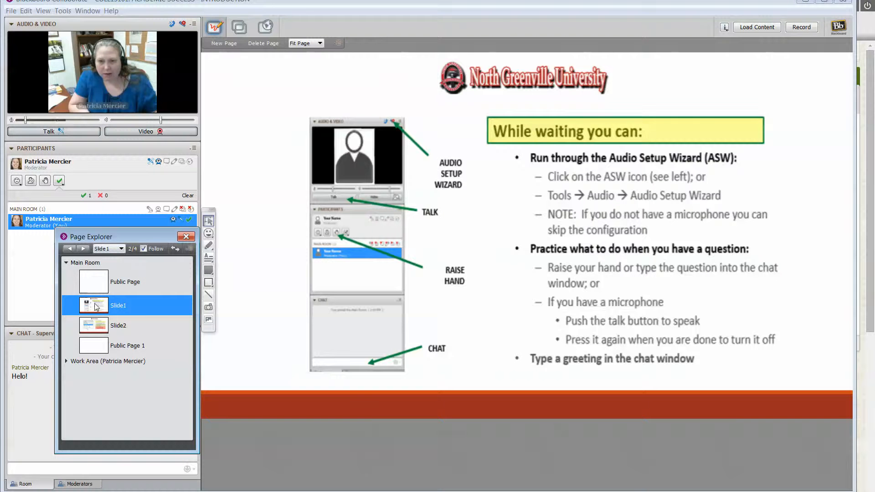
{"action": "left_click_drag", "start_coordinate": [113, 236], "coordinate": [0, 237]}
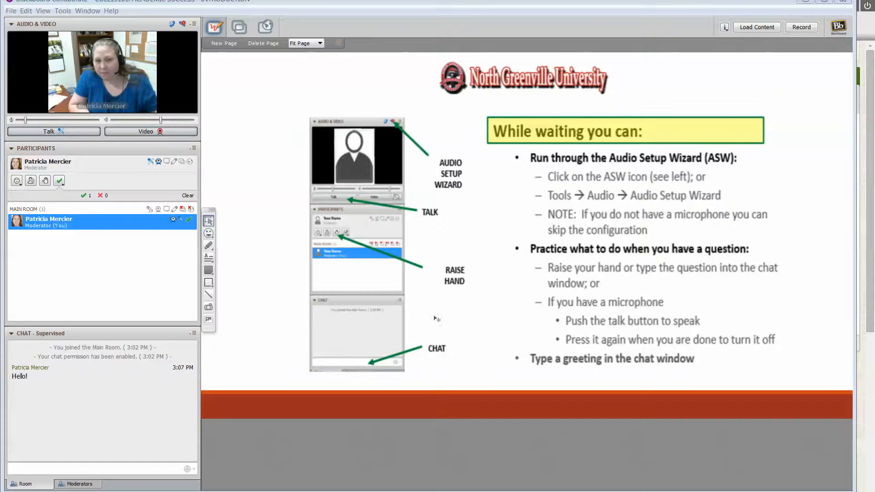